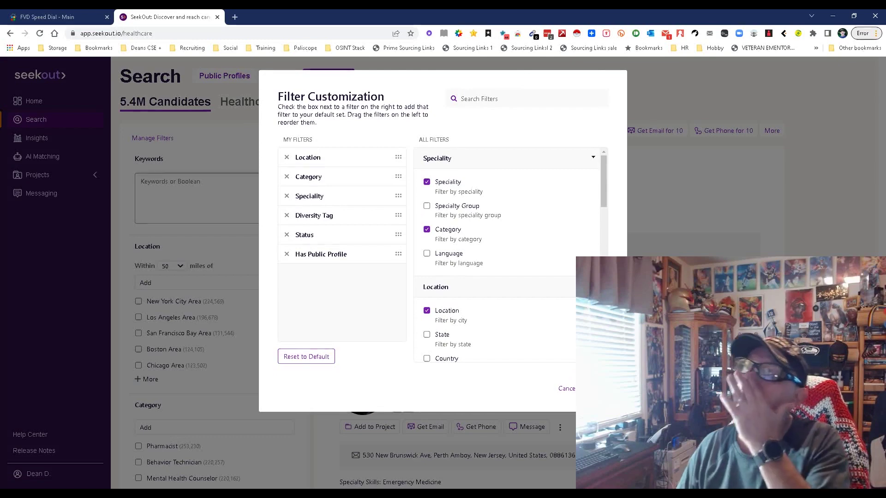
# Step: Look through the available filters in the filter customization list, then close it without changing the set
pyautogui.scroll(-5, 507, 254)
pyautogui.scroll(-4, 507, 254)
pyautogui.scroll(7, 507, 253)
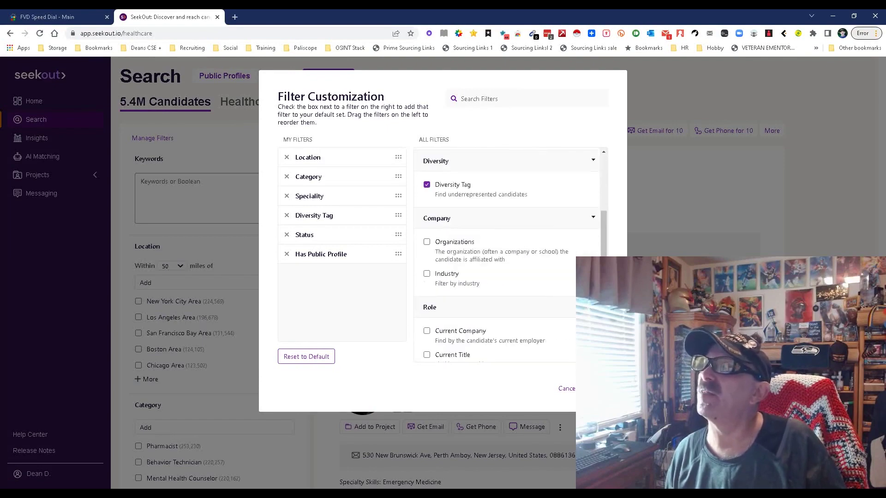
pyautogui.press('Escape')
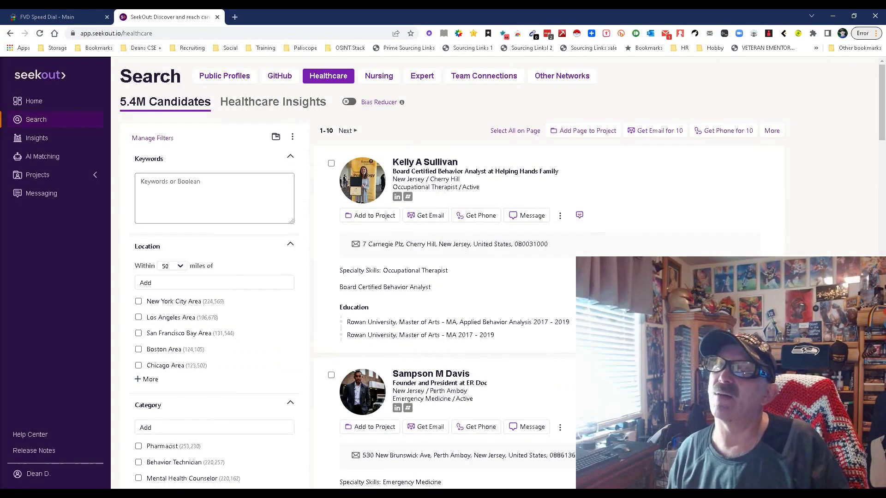
# Step: Filter the healthcare candidates by the category Pharmacist and the location Seattle Area
pyautogui.scroll(-3, 443, 277)
pyautogui.scroll(-2, 443, 277)
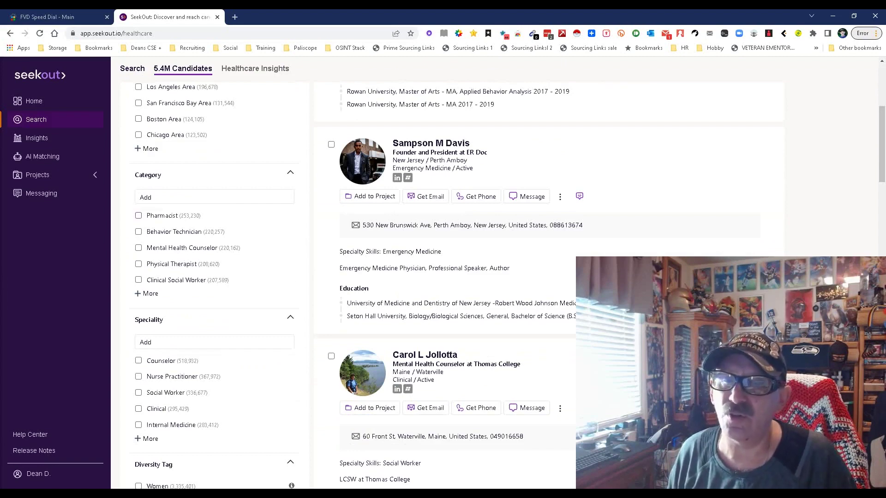
pyautogui.click(138, 216)
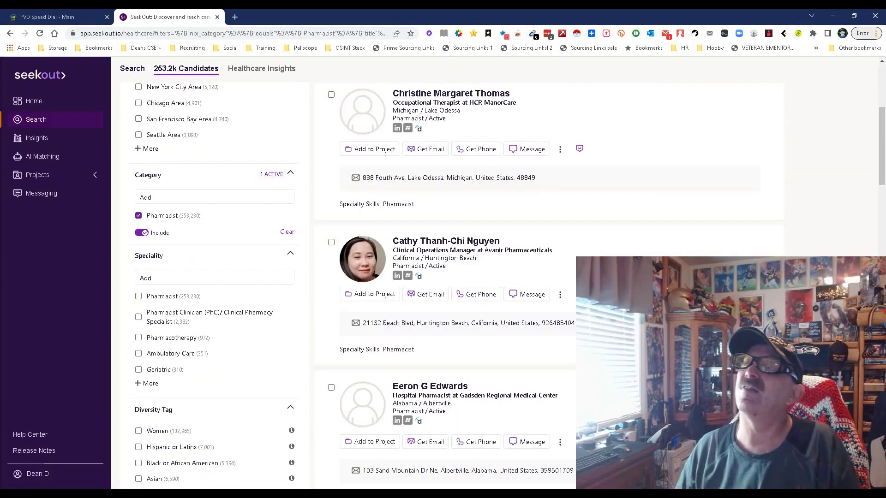
pyautogui.scroll(5, 443, 277)
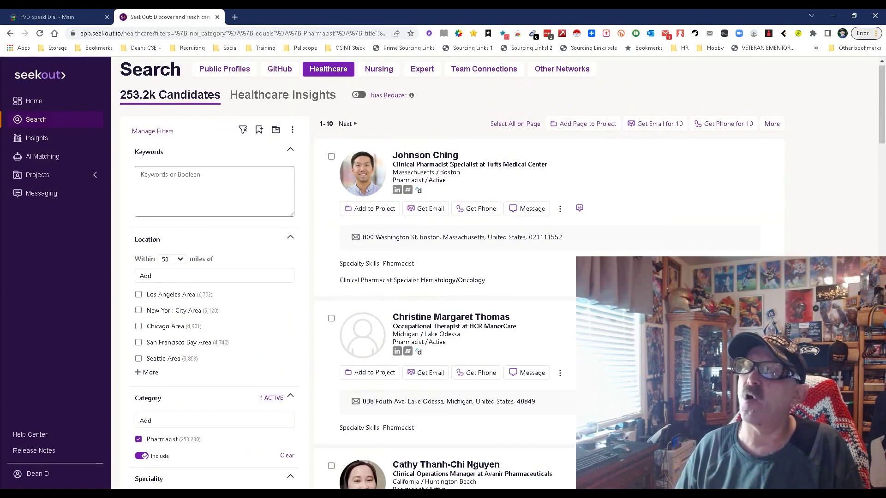
pyautogui.scroll(-2, 443, 277)
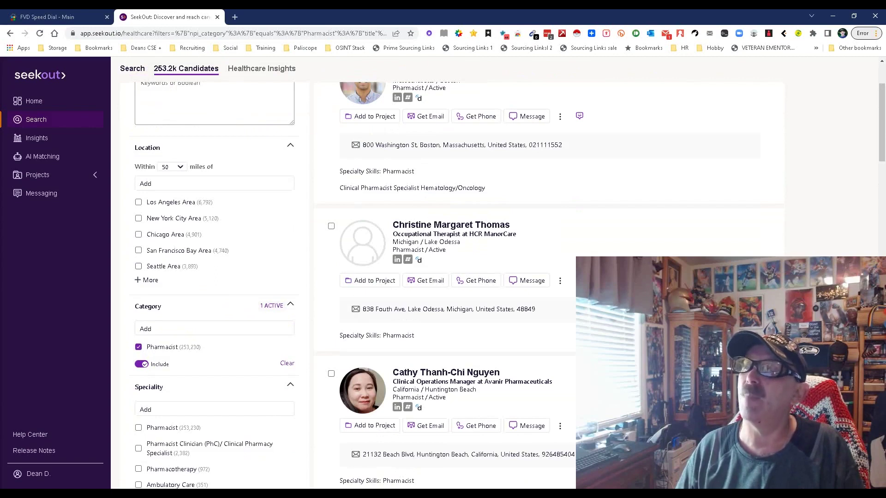
pyautogui.click(139, 266)
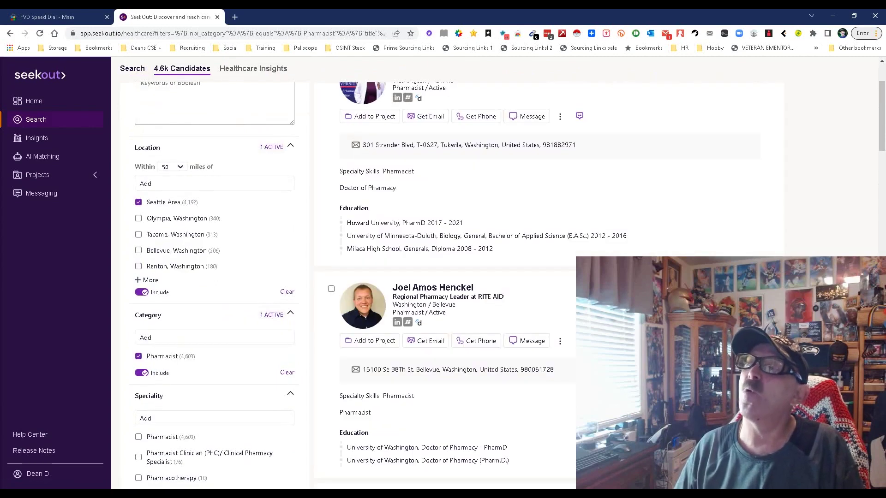
# Step: Switch to the nursing candidate search and filter the license type to Registered Nurse
pyautogui.scroll(2, 443, 276)
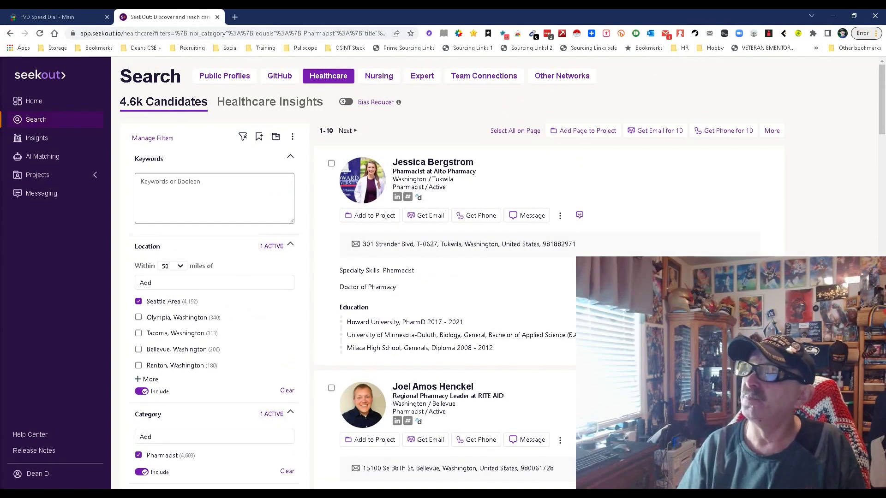
pyautogui.scroll(-3, 443, 277)
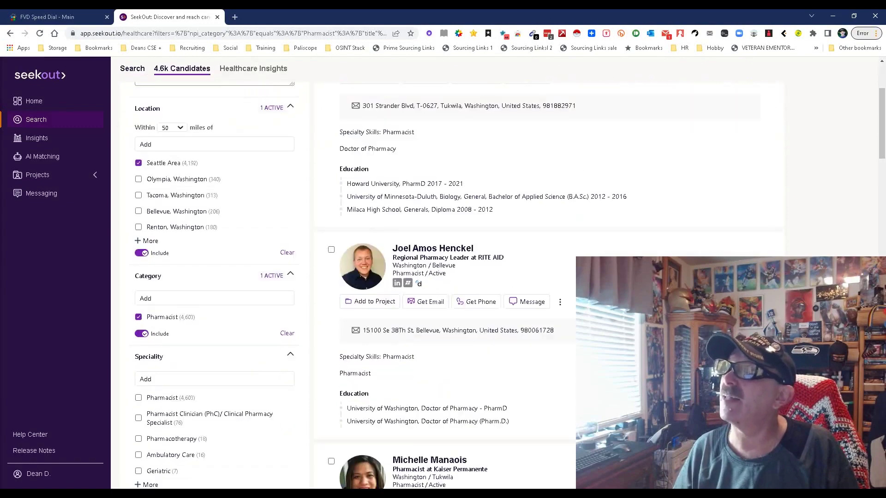
pyautogui.scroll(-3, 443, 277)
pyautogui.scroll(-5, 443, 277)
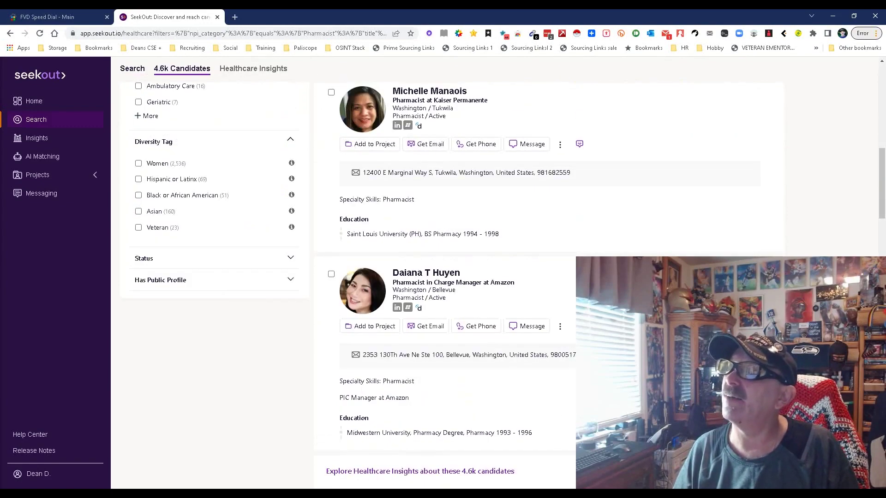
pyautogui.scroll(15, 442, 278)
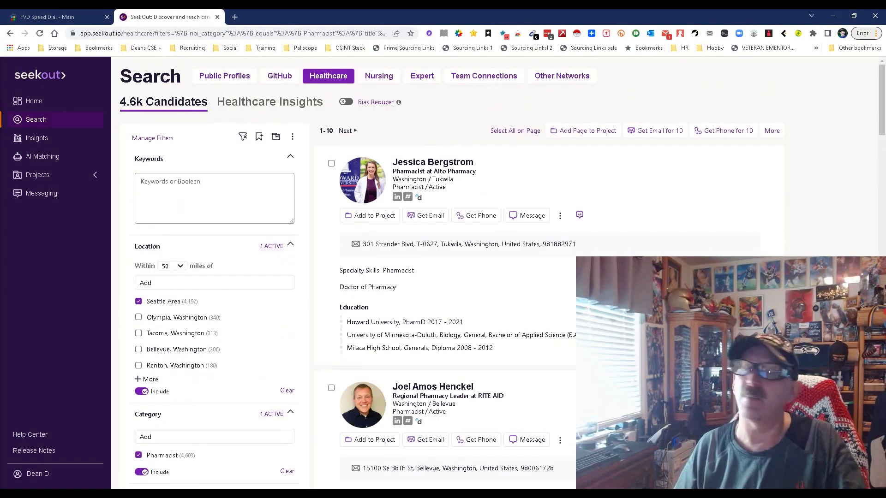
pyautogui.click(378, 75)
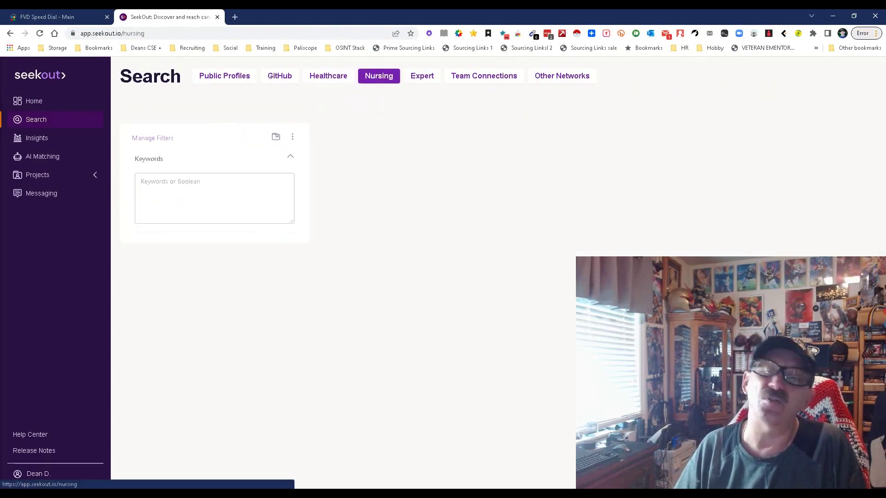
pyautogui.scroll(-2, 443, 278)
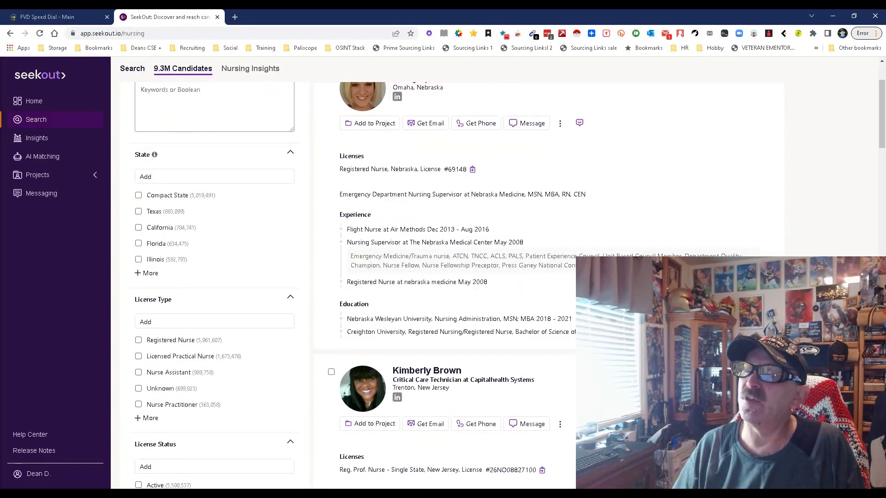
pyautogui.click(138, 339)
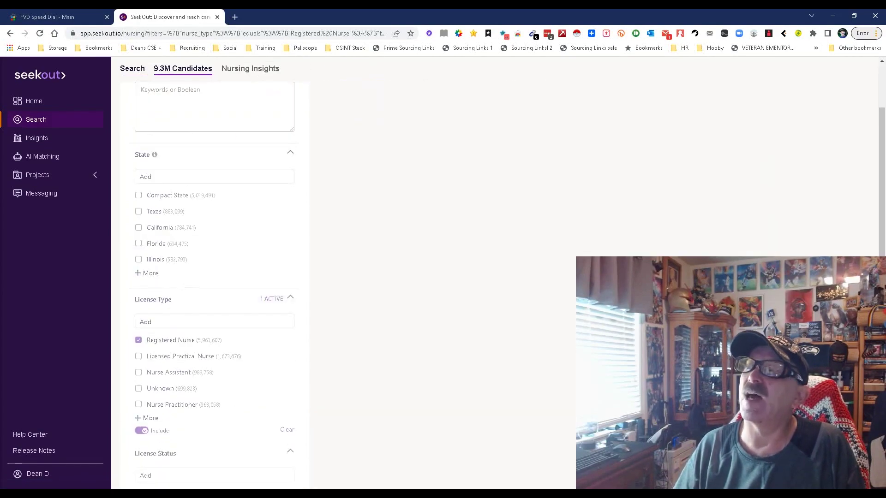
# Step: Add Washington as the state filter for the registered nurse search
pyautogui.scroll(2, 442, 277)
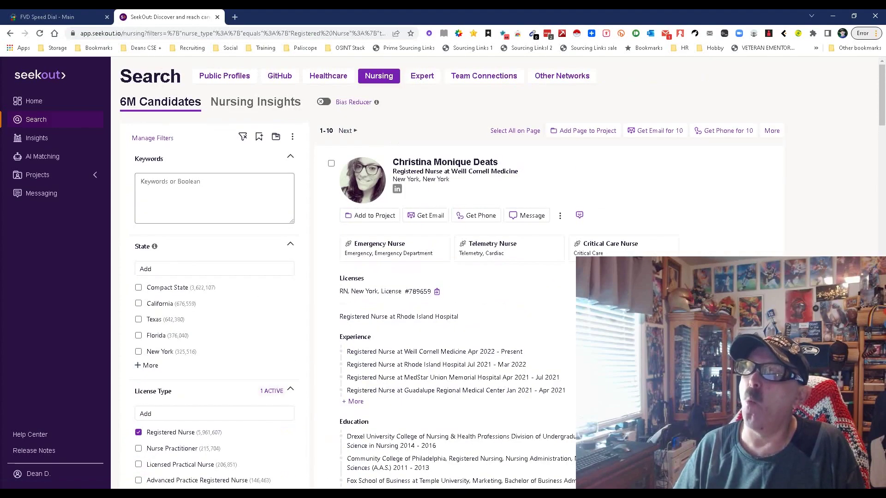
pyautogui.scroll(-1, 443, 277)
pyautogui.click(214, 223)
pyautogui.write('washington')
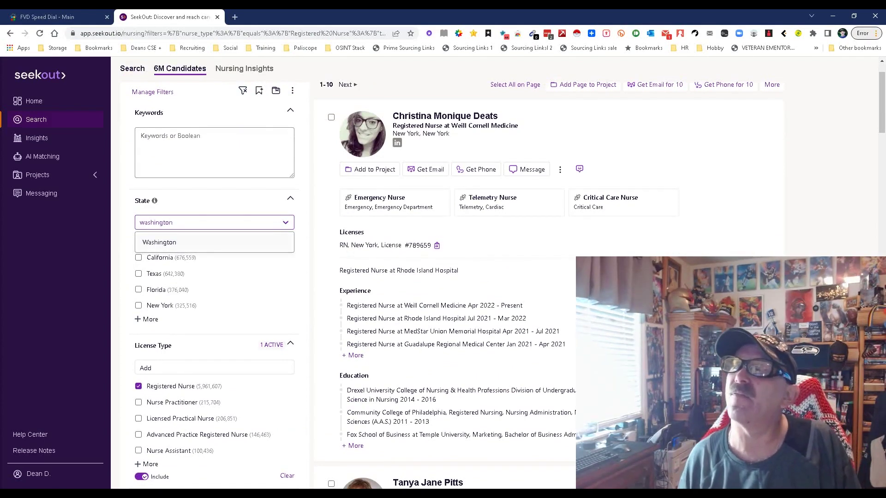
pyautogui.press('Return')
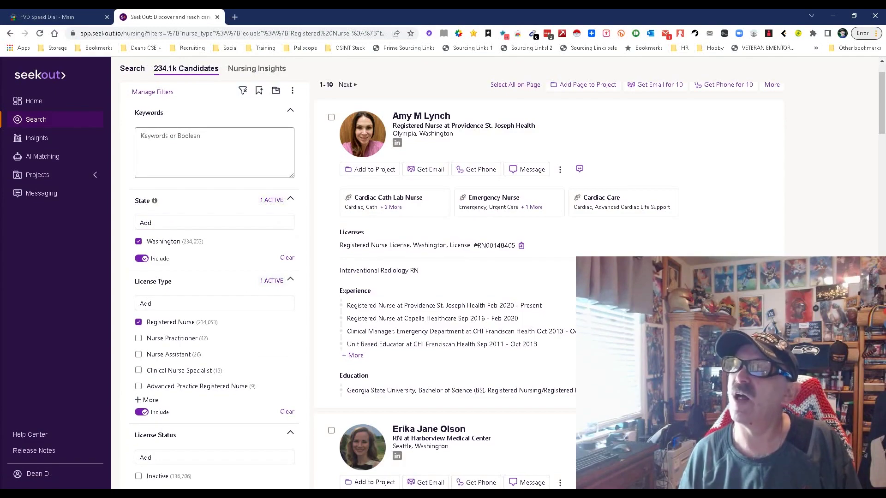
# Step: Review the Washington registered nurse profiles and the remaining nursing filters, such as license status, location and years with active license
pyautogui.scroll(1, 503, 276)
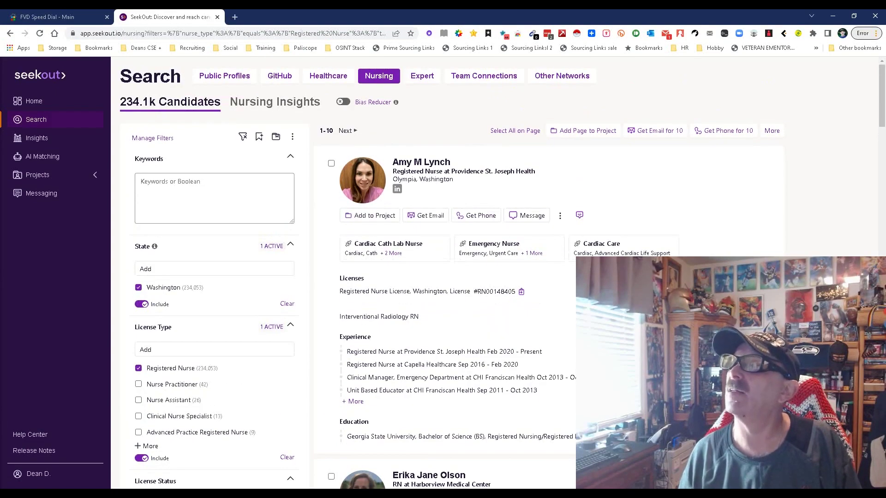
pyautogui.scroll(-3, 504, 277)
pyautogui.scroll(3, 503, 277)
pyautogui.scroll(-3, 504, 278)
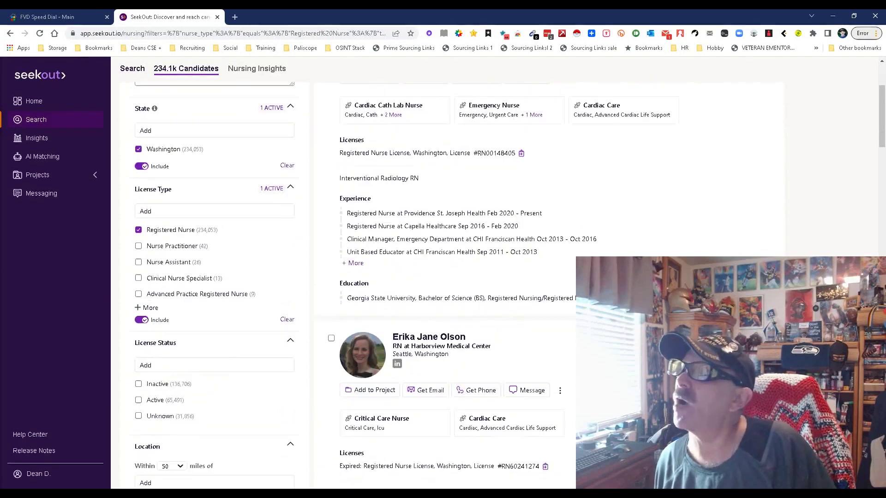
pyautogui.scroll(-2, 504, 277)
pyautogui.scroll(-6, 503, 277)
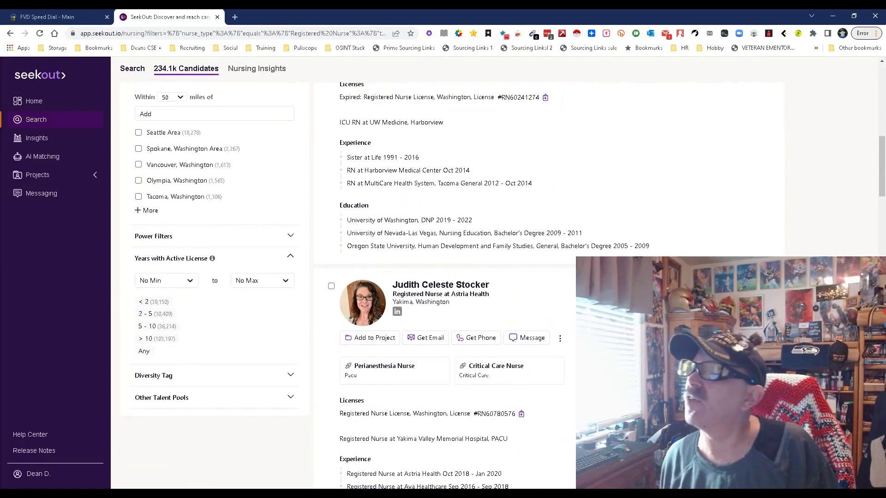
pyautogui.scroll(-5, 503, 277)
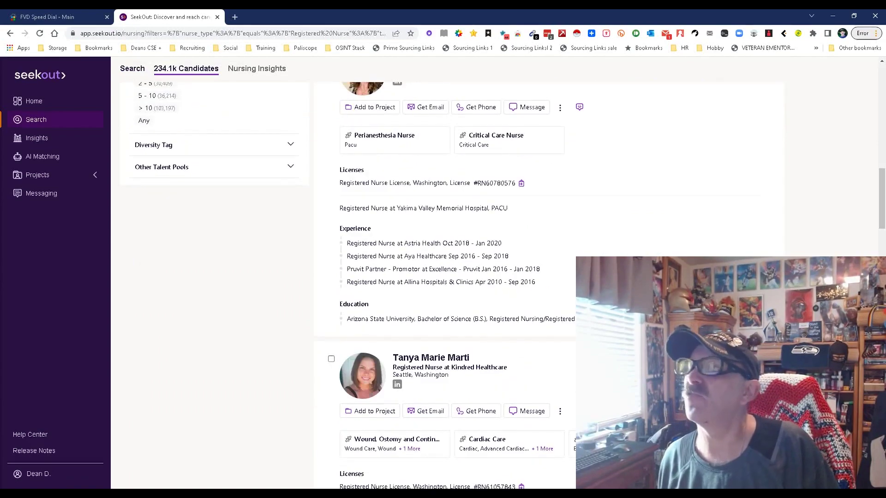
pyautogui.scroll(6, 503, 277)
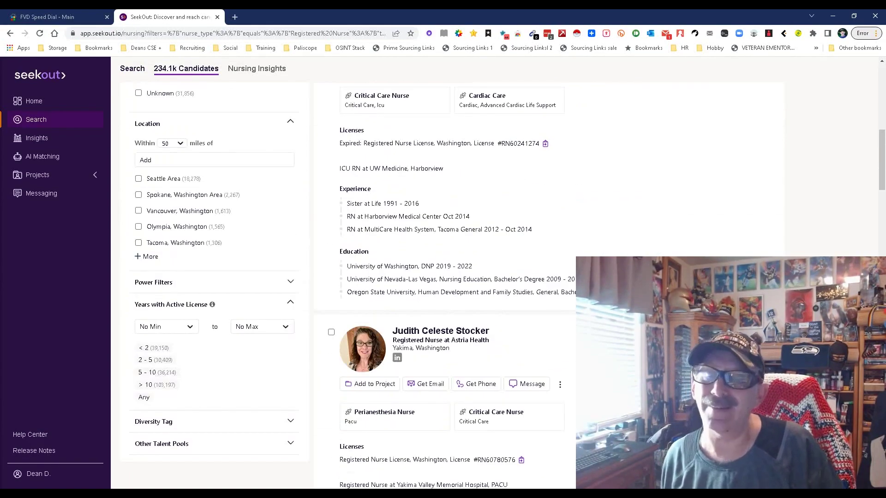
pyautogui.scroll(-9, 504, 277)
pyautogui.scroll(-11, 503, 277)
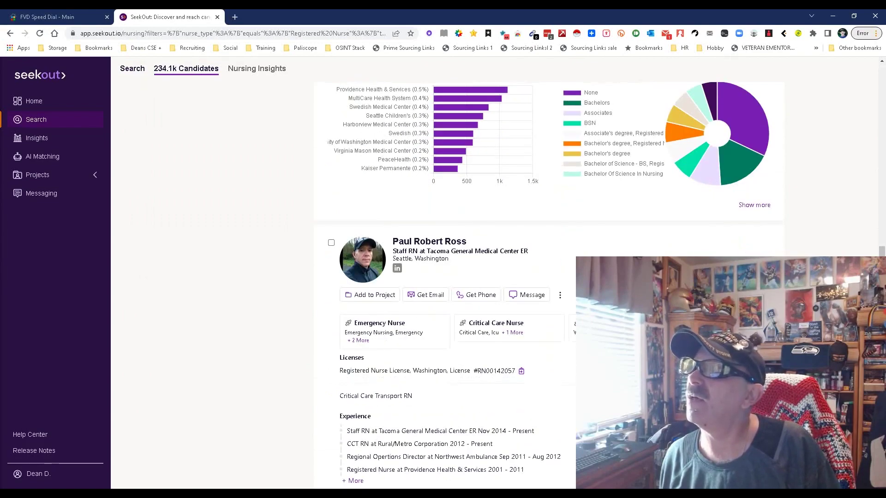
pyautogui.scroll(20, 503, 277)
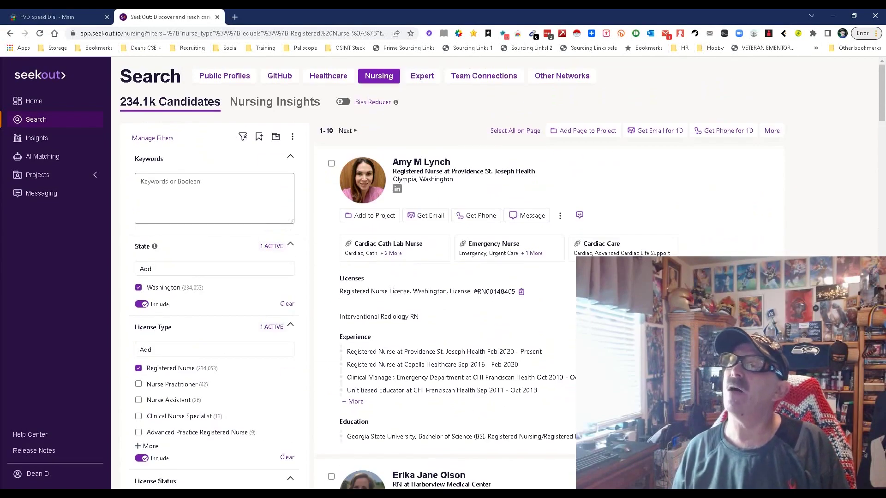
# Step: Open the nursing insights for this search and examine the charts from years with active license through location, company, title, diversity, school and degree
pyautogui.click(275, 102)
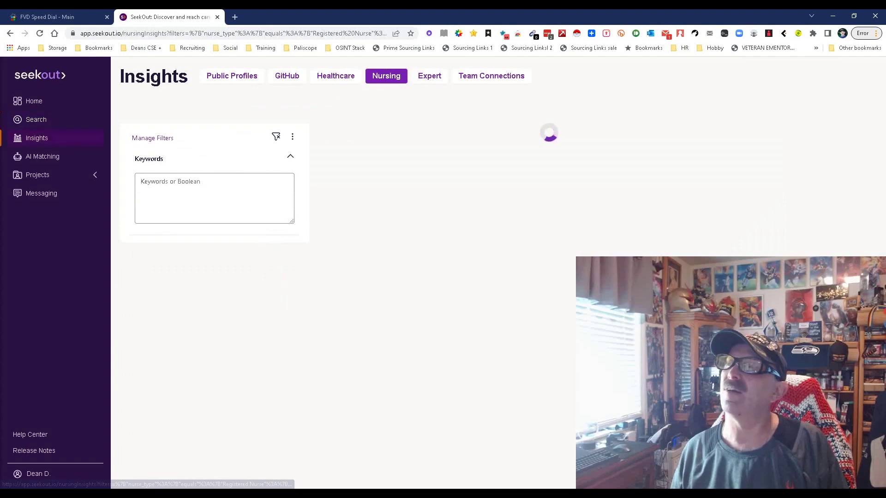
pyautogui.moveTo(509, 363)
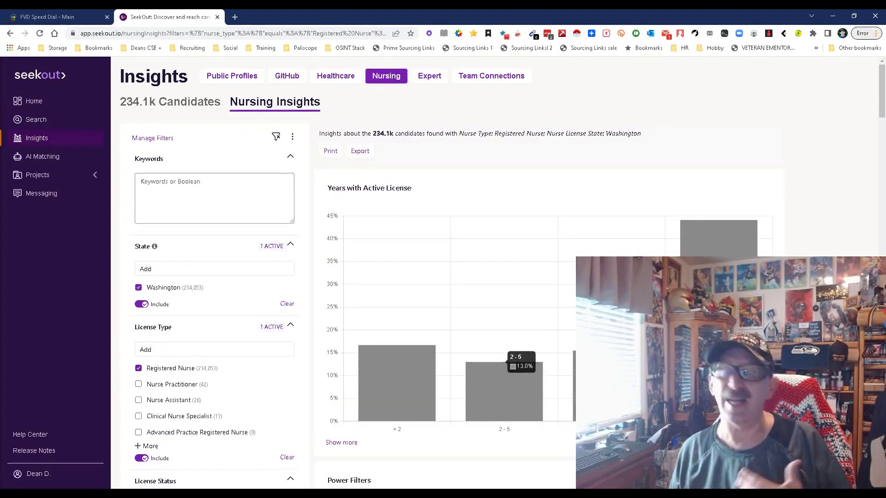
pyautogui.scroll(-2, 508, 363)
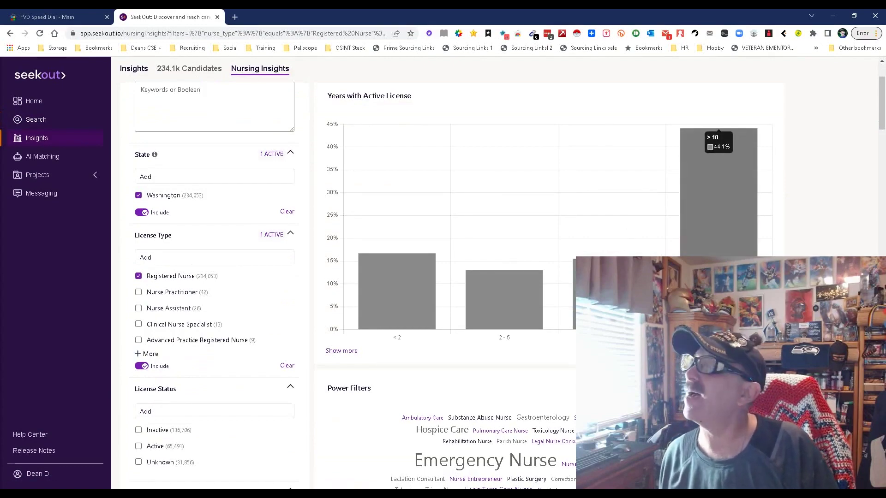
pyautogui.scroll(-10, 718, 152)
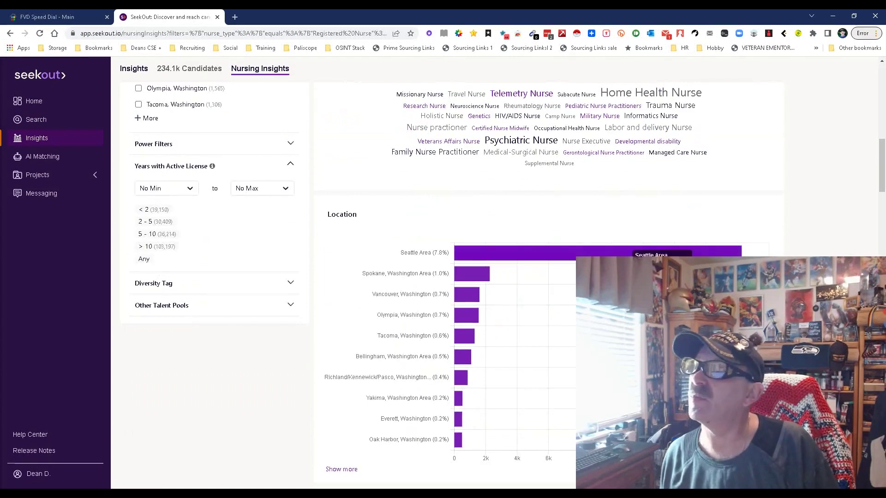
pyautogui.scroll(-6, 662, 252)
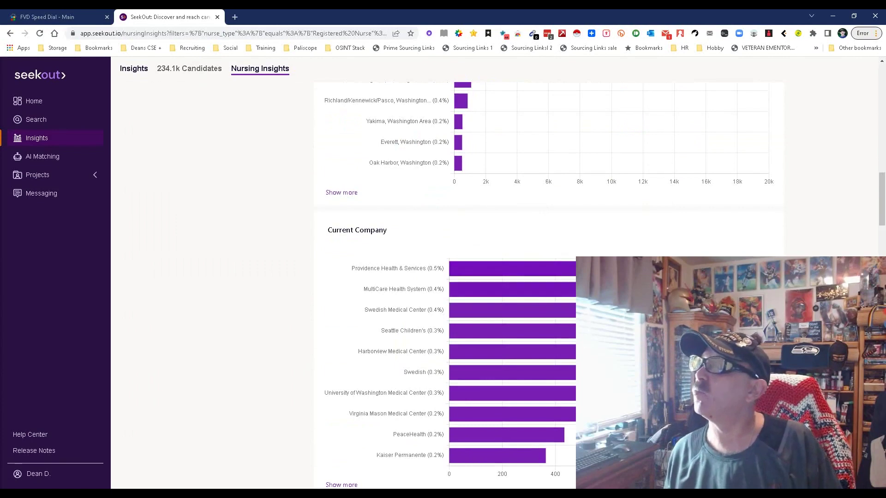
pyautogui.scroll(-6, 549, 282)
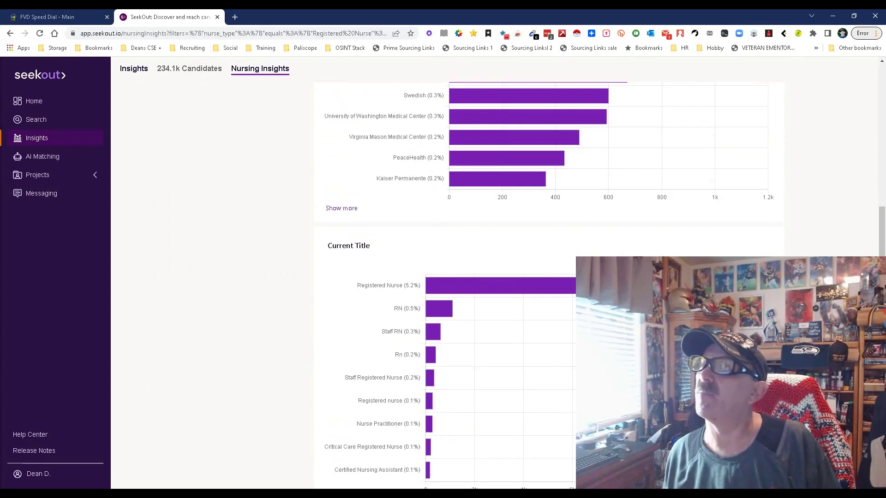
pyautogui.scroll(-10, 549, 282)
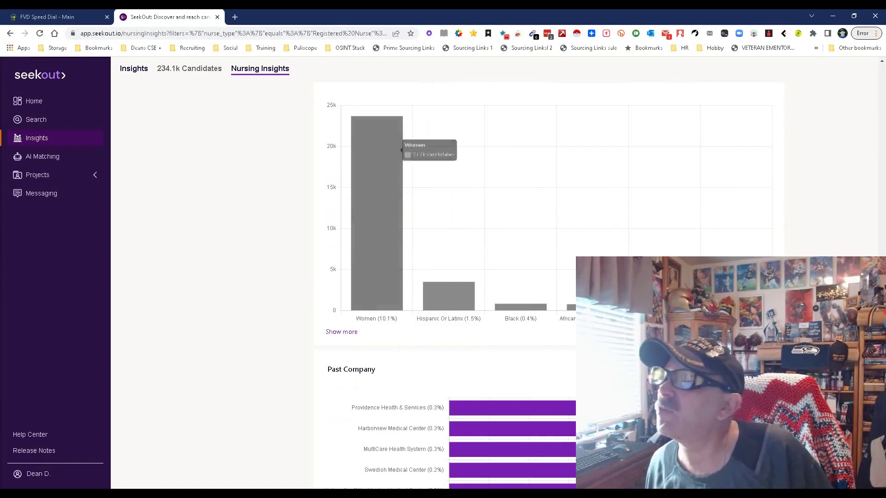
pyautogui.scroll(-3, 549, 282)
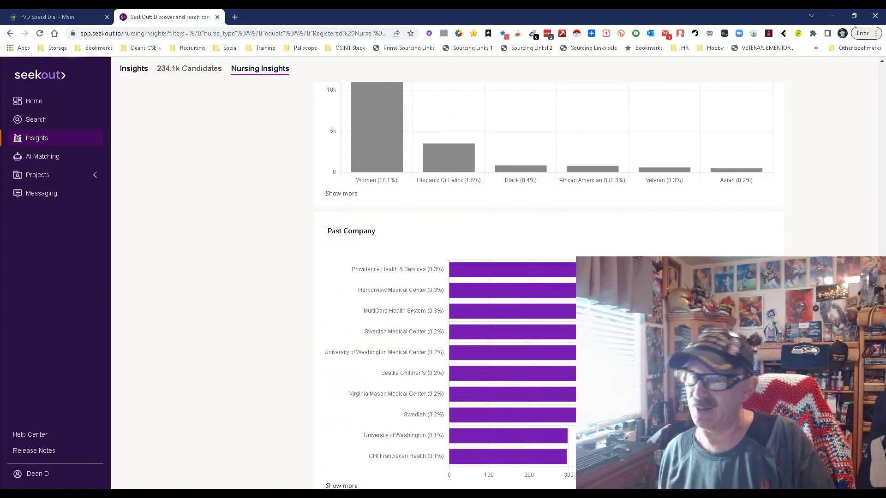
pyautogui.scroll(-5, 549, 282)
pyautogui.scroll(-7, 549, 282)
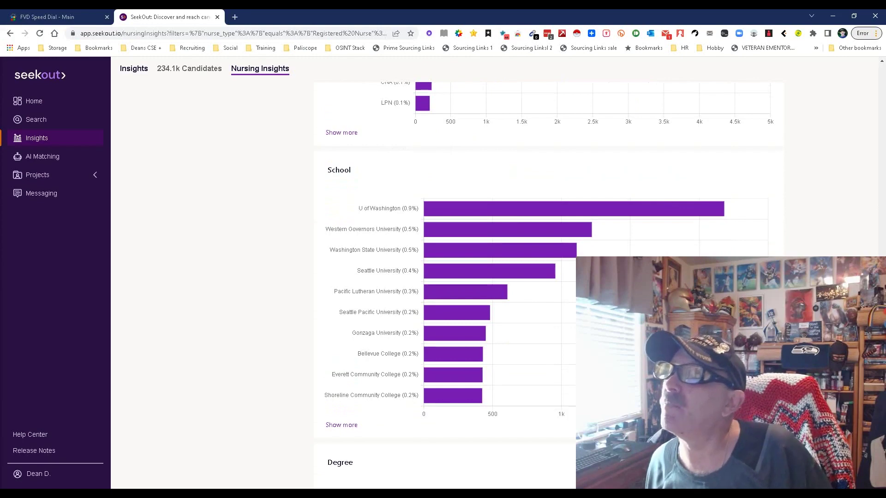
pyautogui.moveTo(575, 250)
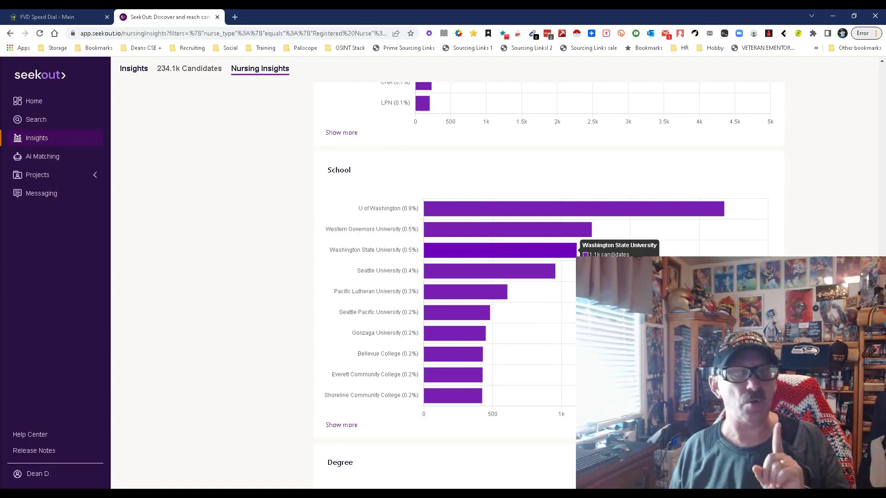
pyautogui.scroll(-5, 576, 251)
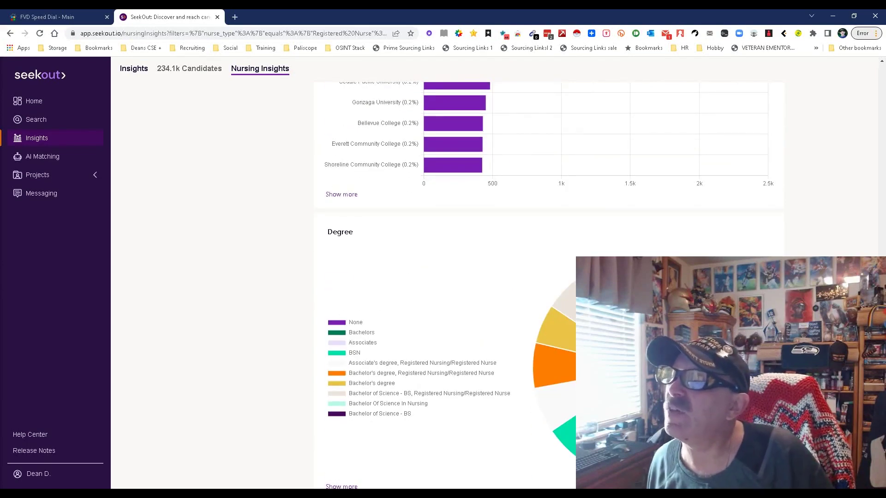
# Step: Examine the degree and major charts in the nursing insights and return to the start of the report
pyautogui.scroll(-2, 646, 240)
pyautogui.scroll(-4, 646, 240)
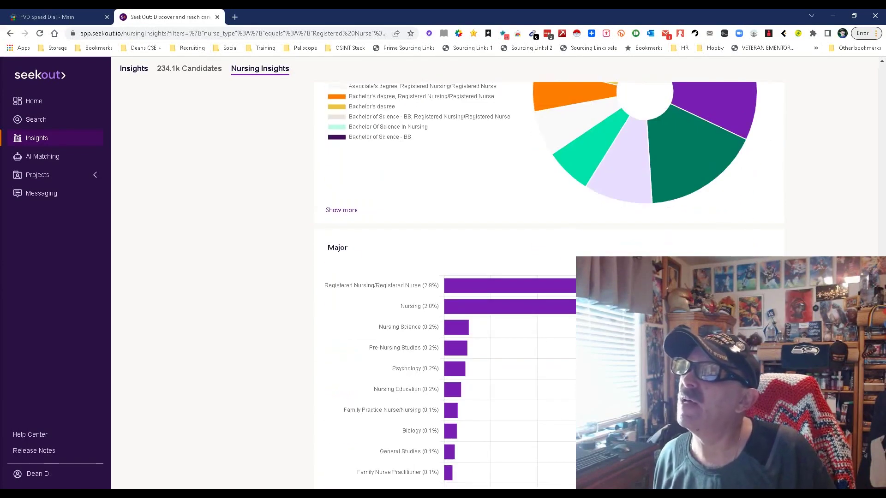
pyautogui.scroll(-1, 549, 277)
pyautogui.scroll(10, 549, 278)
pyautogui.scroll(20, 446, 196)
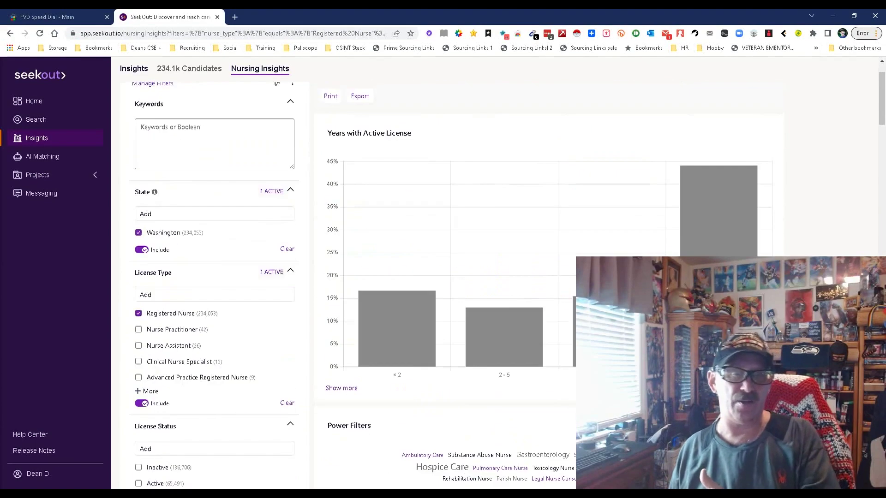
pyautogui.scroll(2, 446, 197)
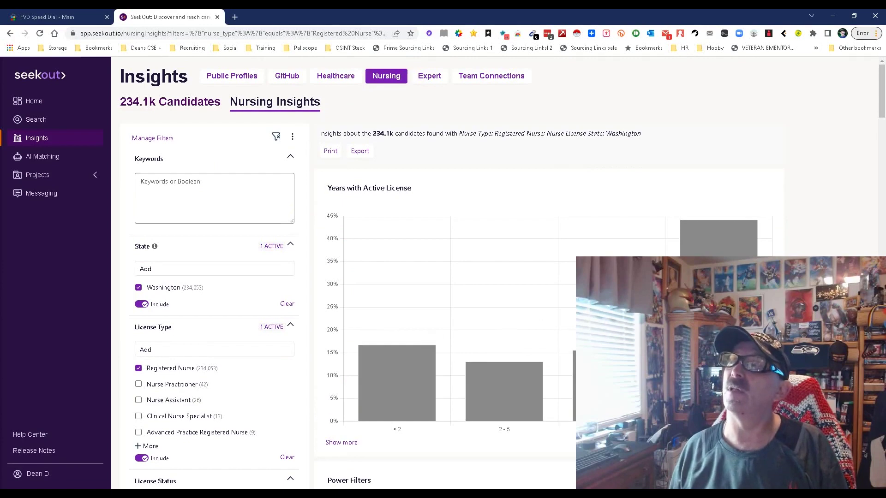
# Step: Return to the Washington registered nurse candidate list and switch to the healthcare candidate search
pyautogui.click(171, 101)
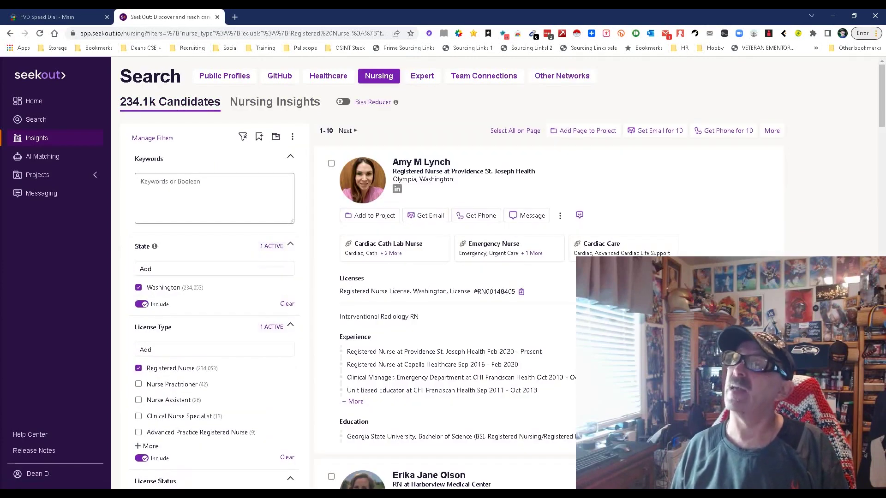
pyautogui.click(328, 75)
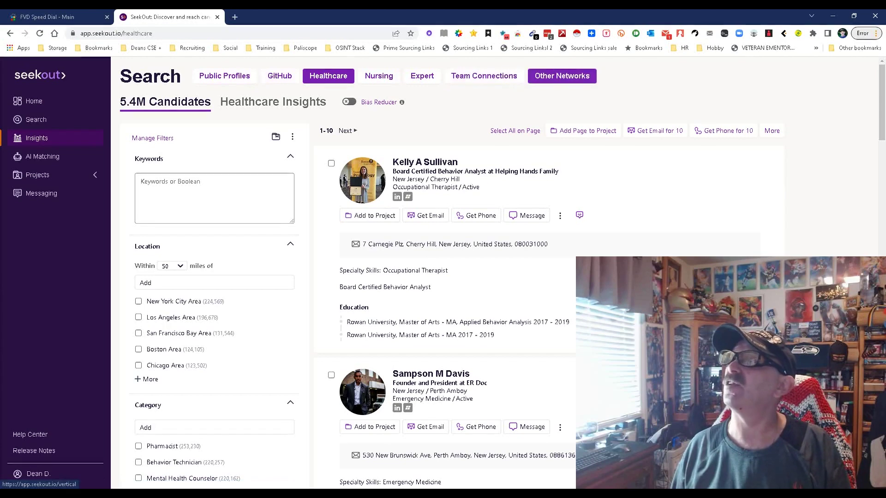
# Step: View the Other Networks directory and the Expert search options, and return to the healthcare candidate search
pyautogui.click(562, 76)
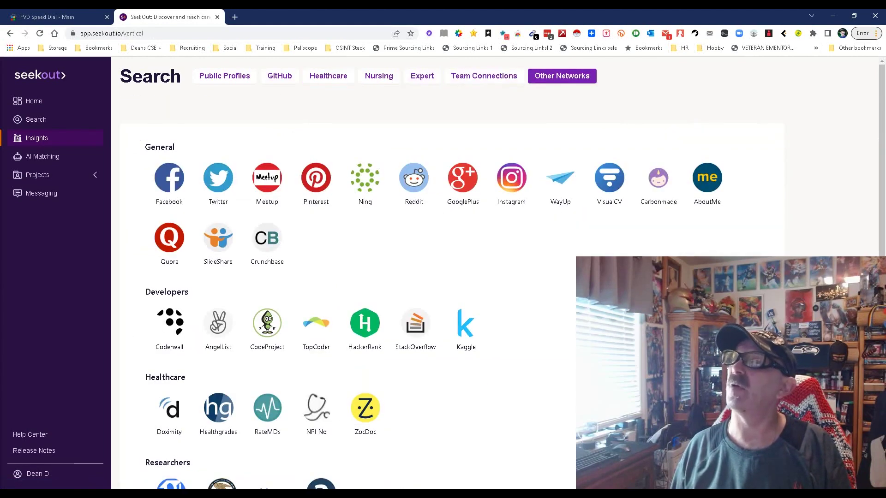
pyautogui.click(422, 75)
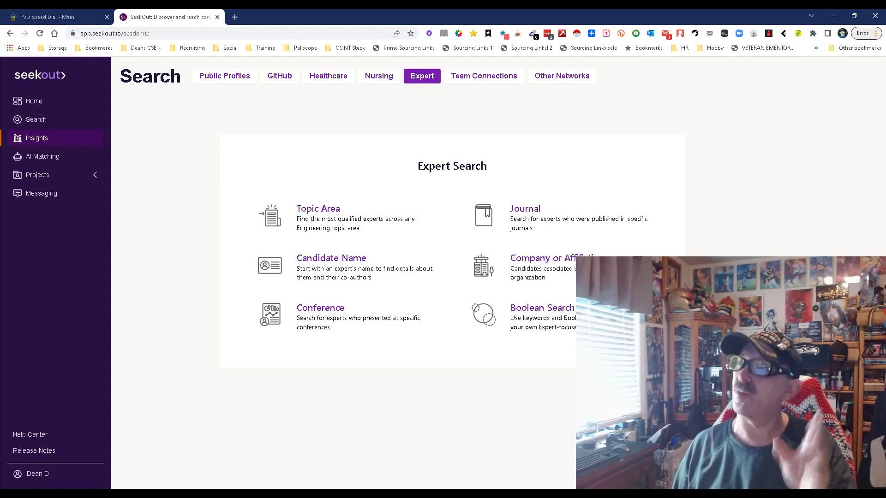
pyautogui.click(328, 75)
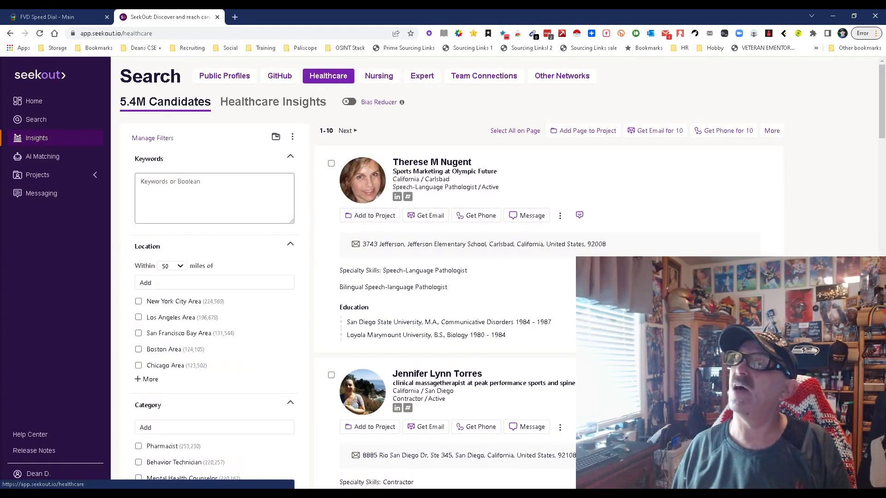